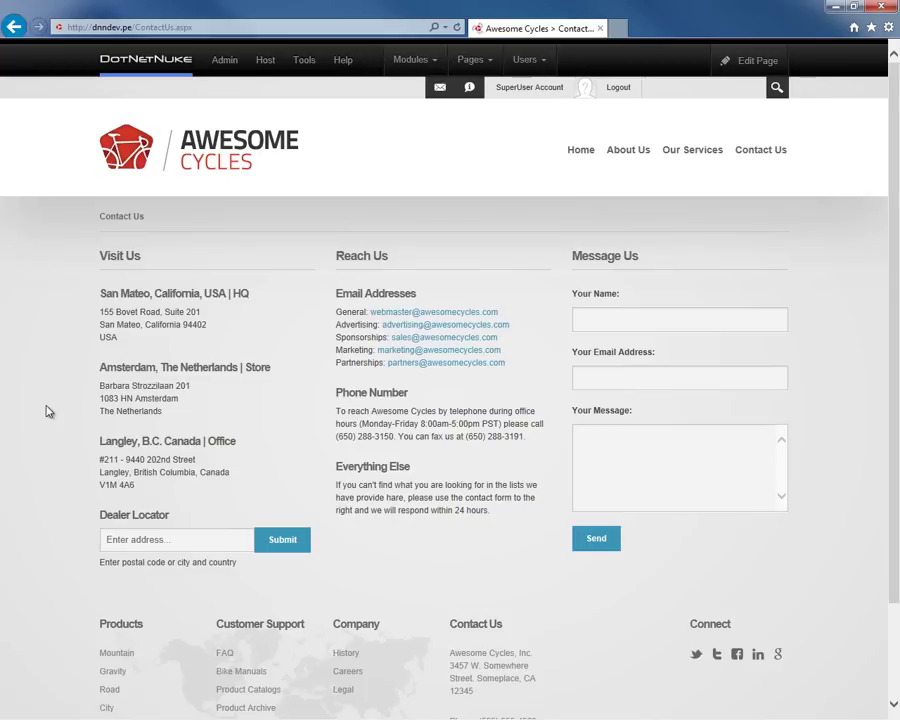
- Put the Contact Us page into edit mode and open the Reach Us module's content for editing
mouse_move(725, 64)
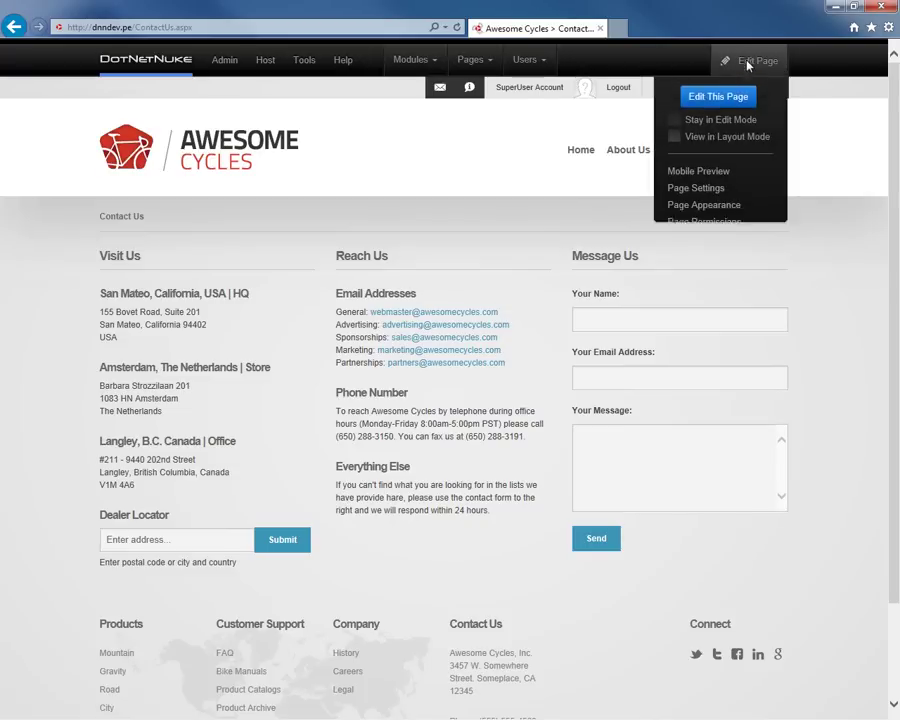
click(723, 99)
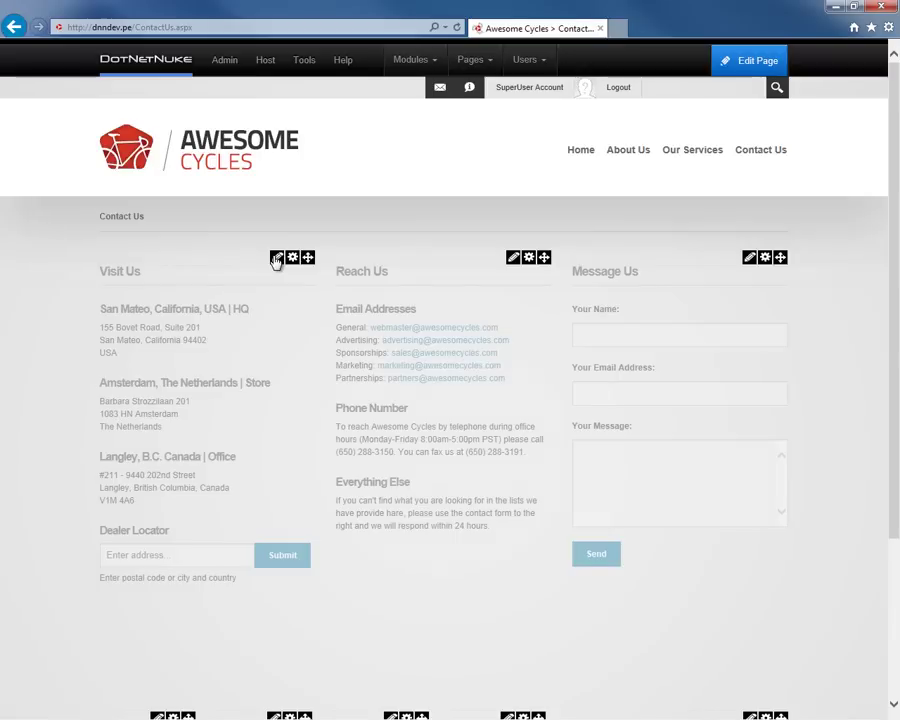
mouse_move(276, 261)
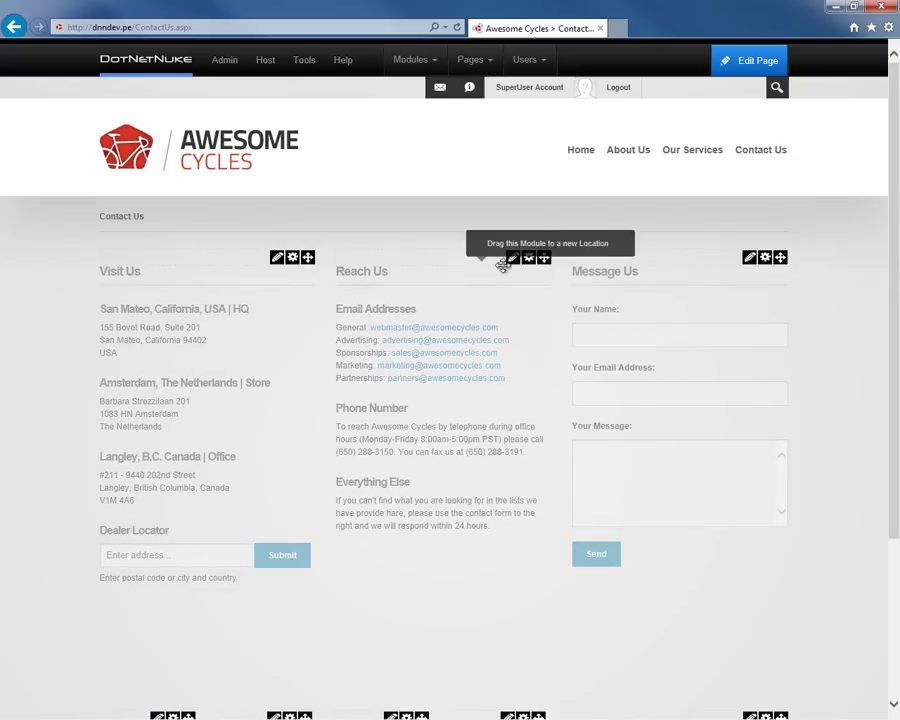
mouse_move(514, 264)
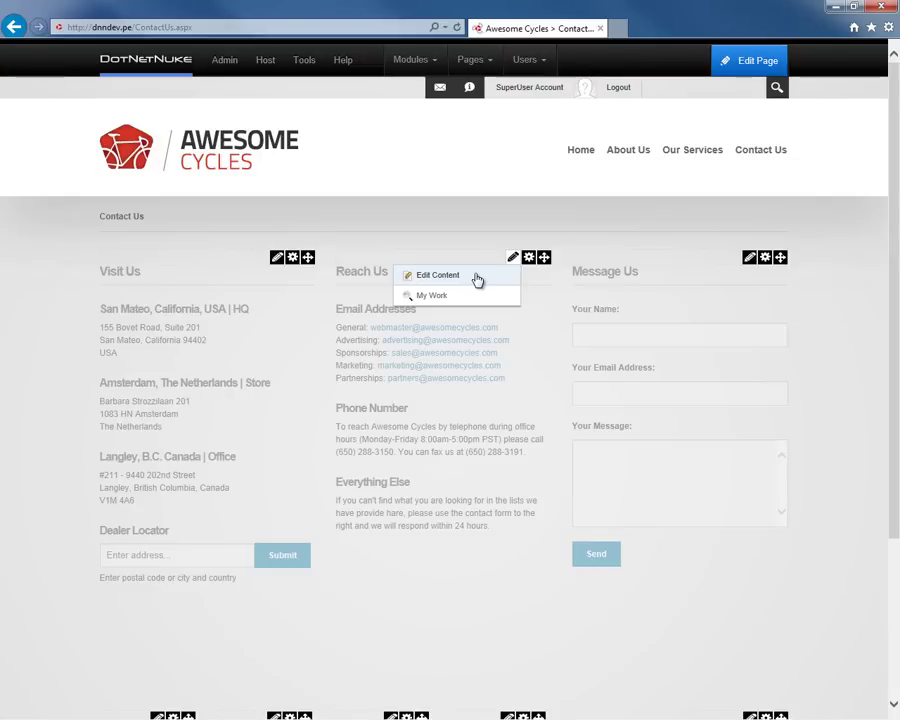
click(476, 281)
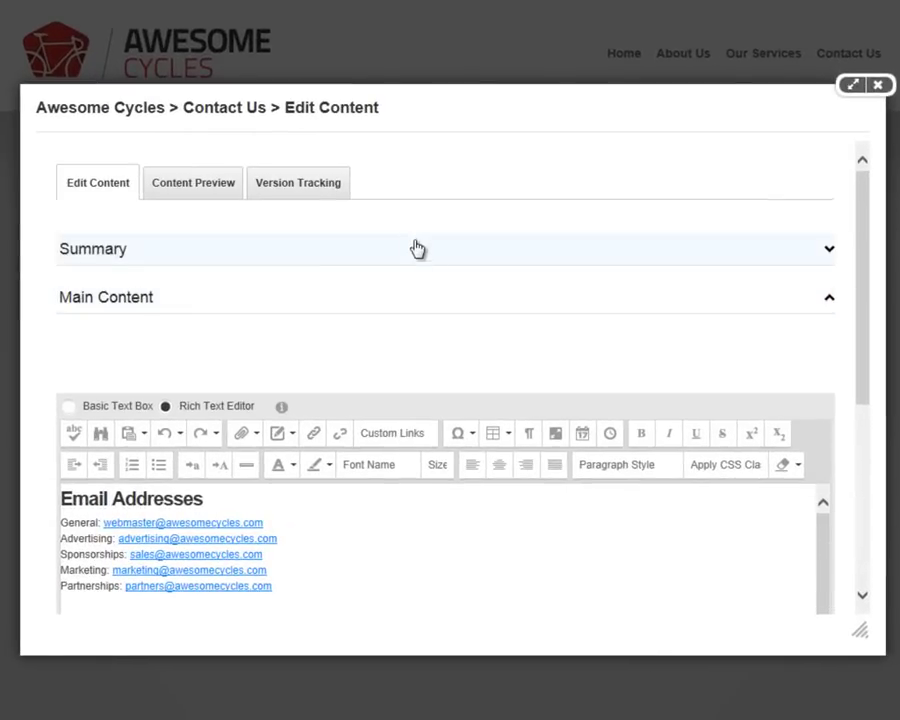
- Insert a blank line above the Email Addresses heading in the main content
scroll(507, 286, down, 3)
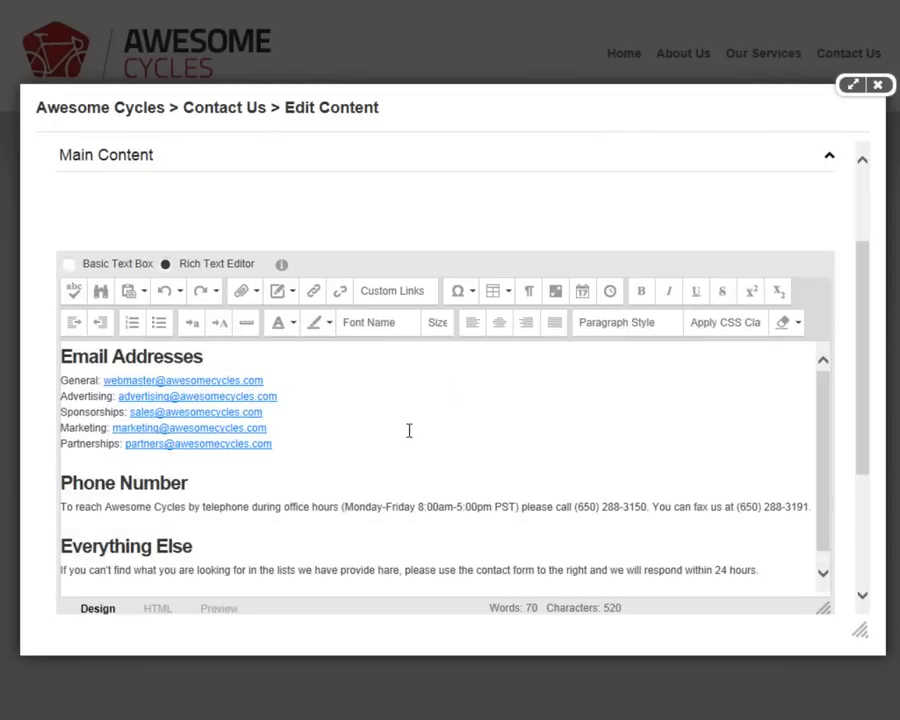
click(367, 420)
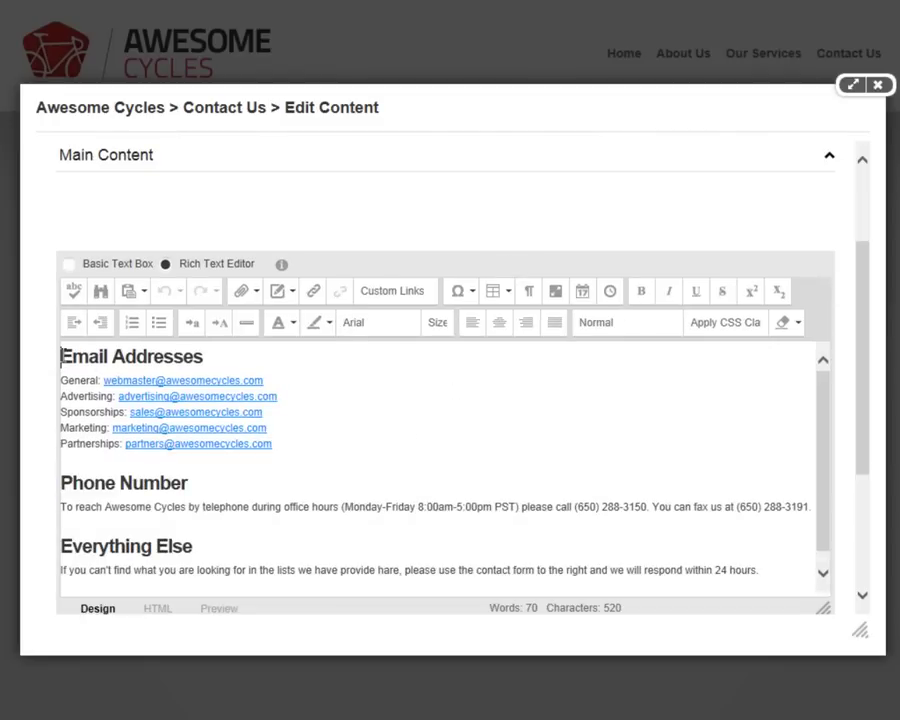
click(160, 445)
key(Return)
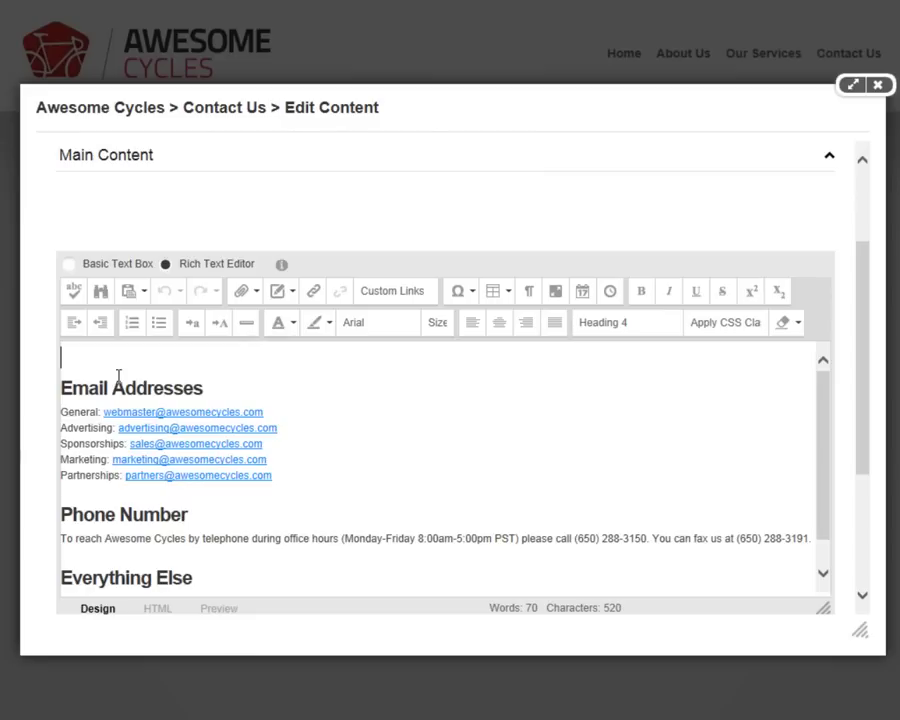
- Insert logo.png from the Images folder on the blank line above Email Addresses, and delete it again
click(250, 302)
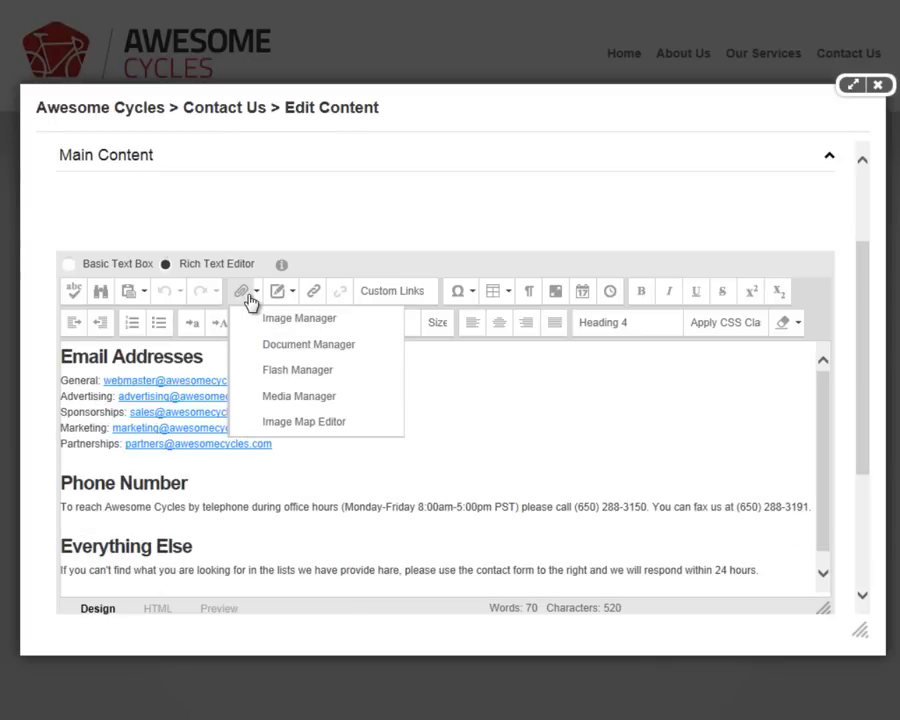
click(291, 320)
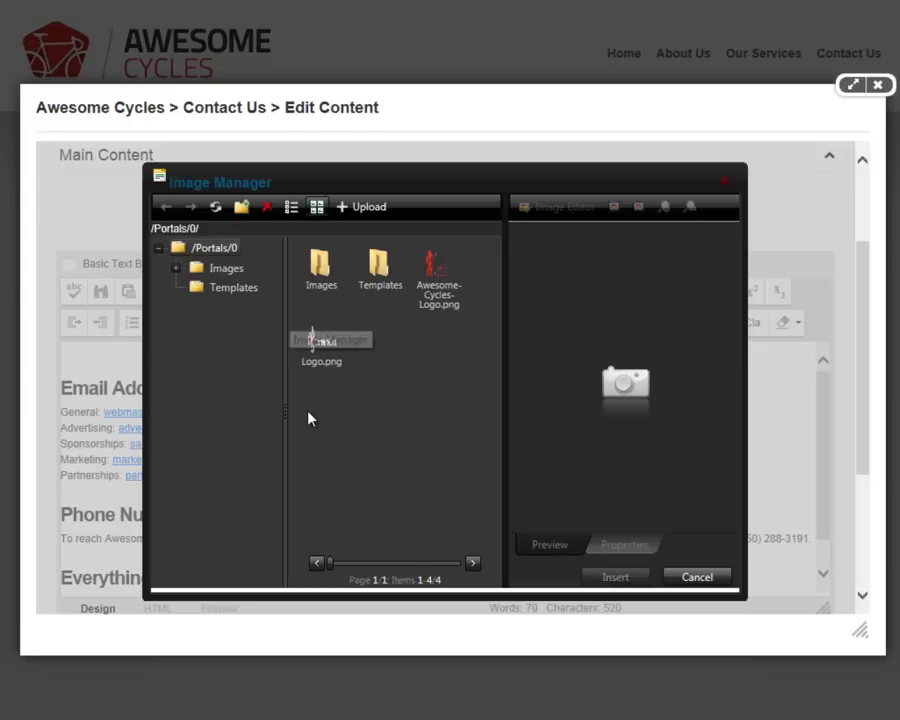
click(198, 267)
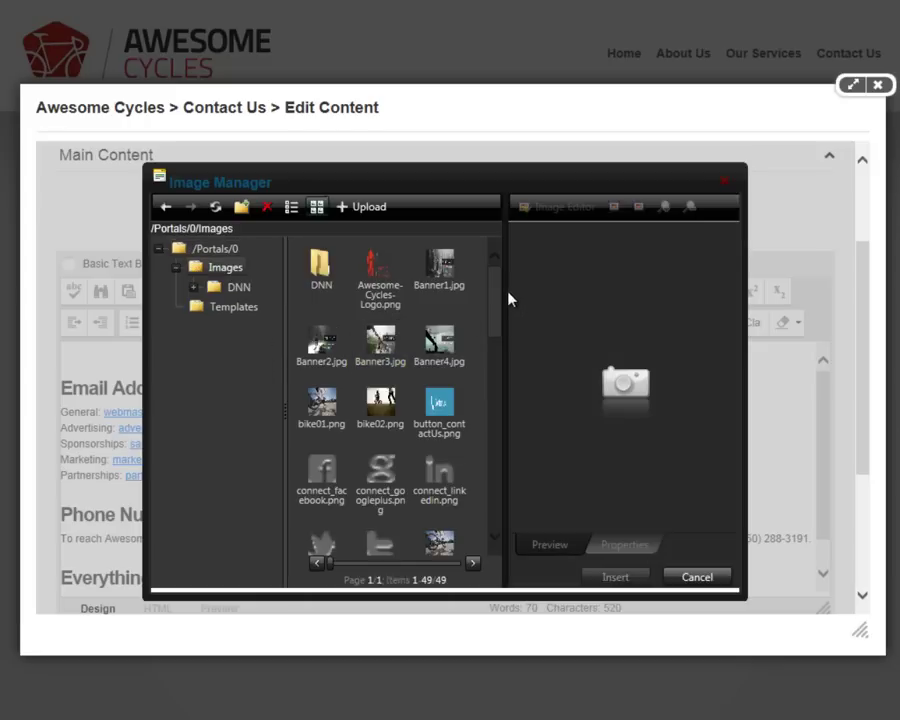
drag(500, 303, 491, 373)
click(333, 387)
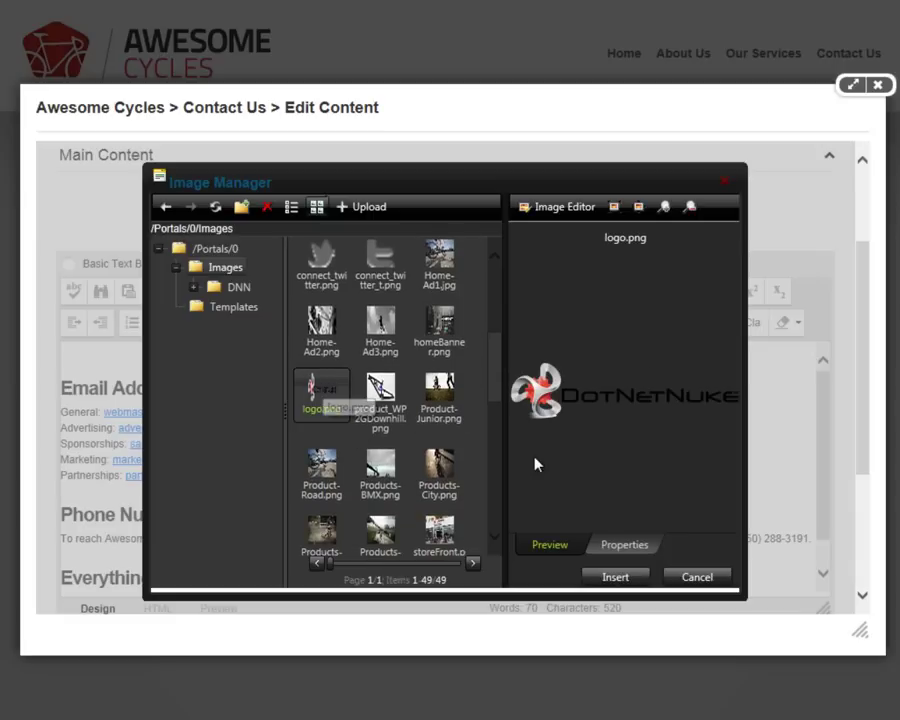
click(604, 582)
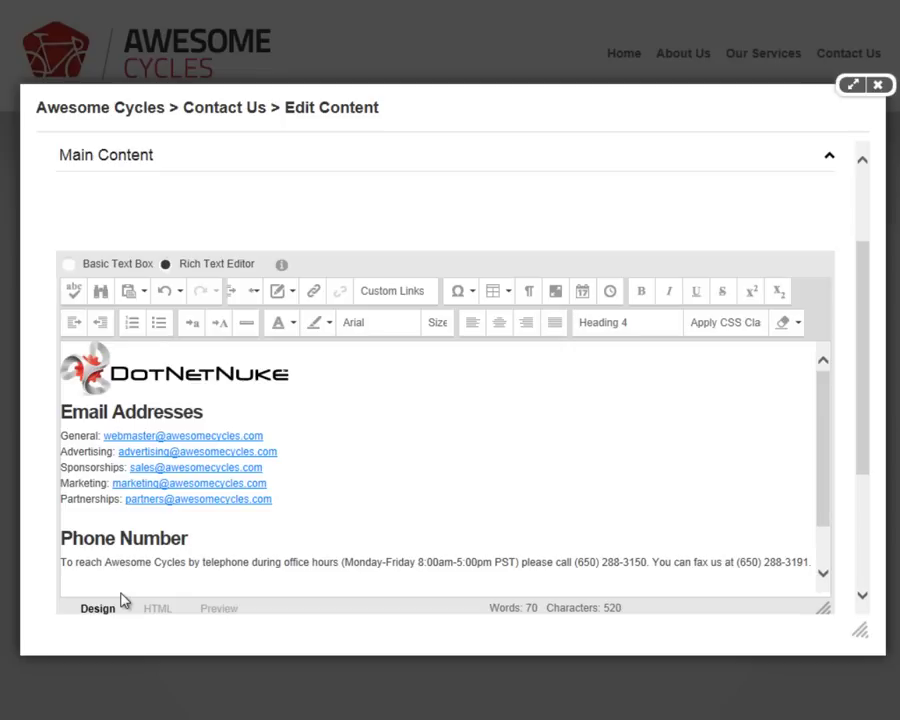
key(BackSpace)
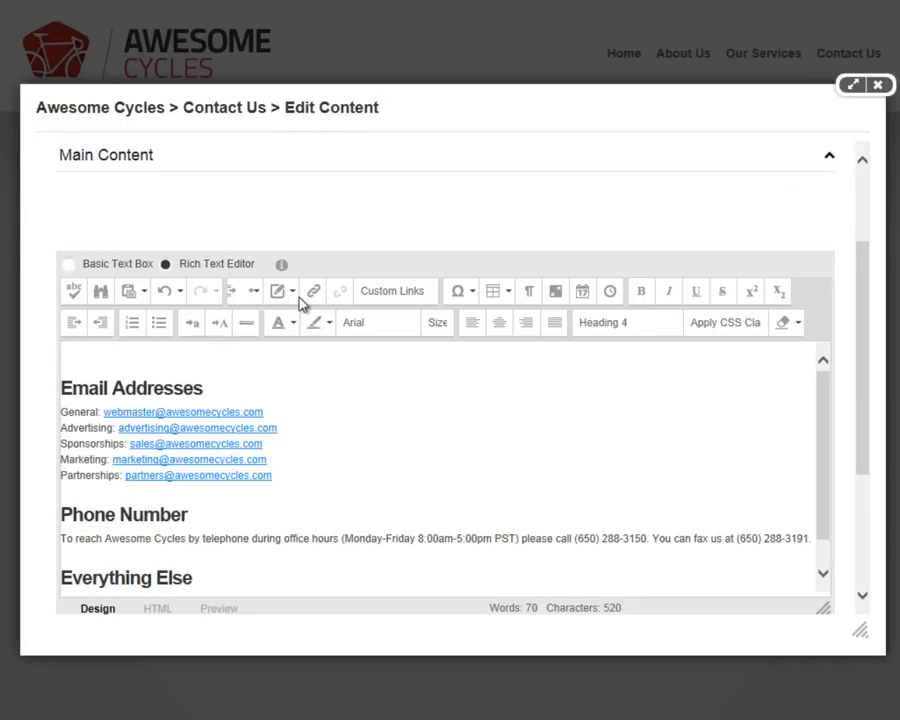
- Insert Banner3.jpg from the Images folder at full size above the Email Addresses heading
click(257, 295)
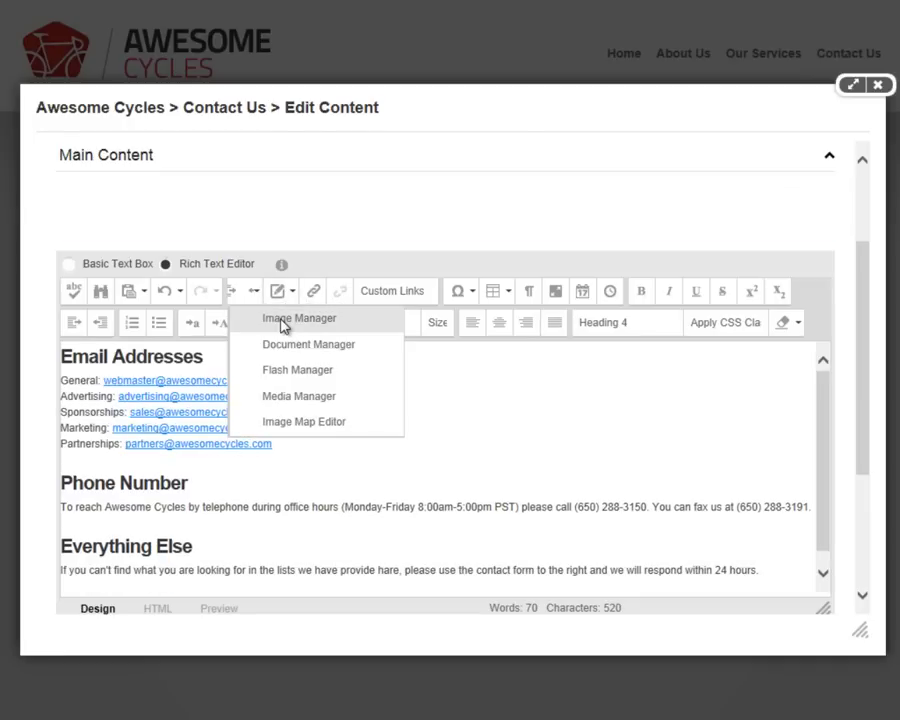
click(284, 320)
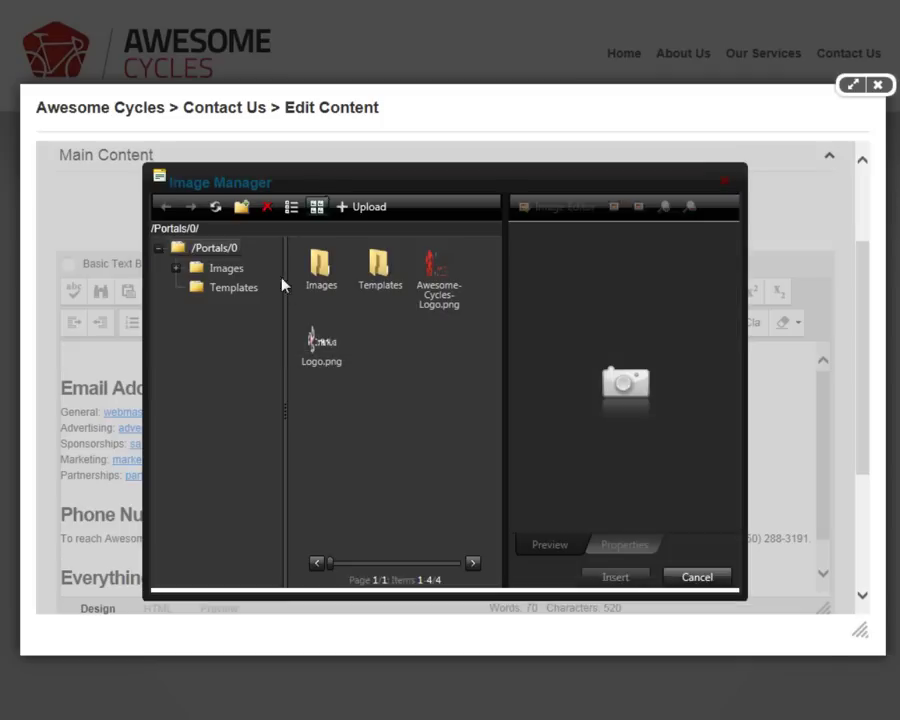
click(215, 267)
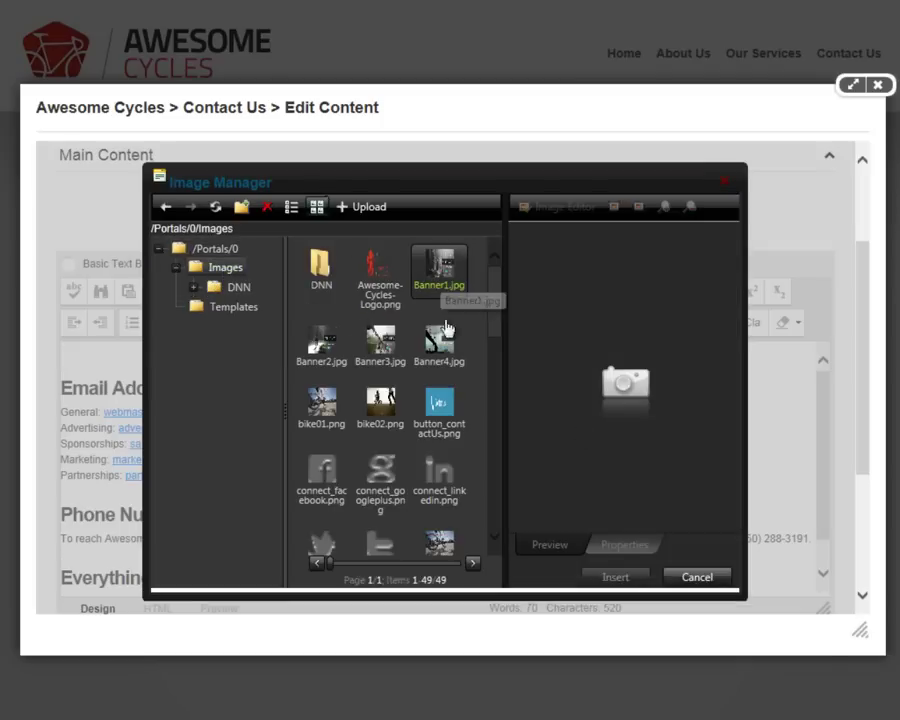
click(382, 346)
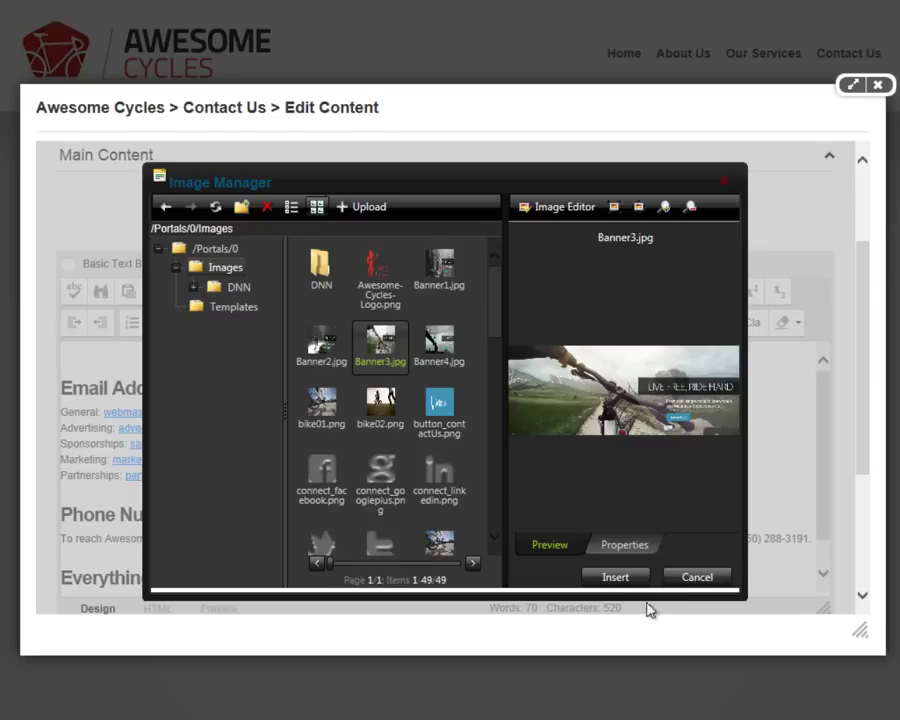
click(617, 578)
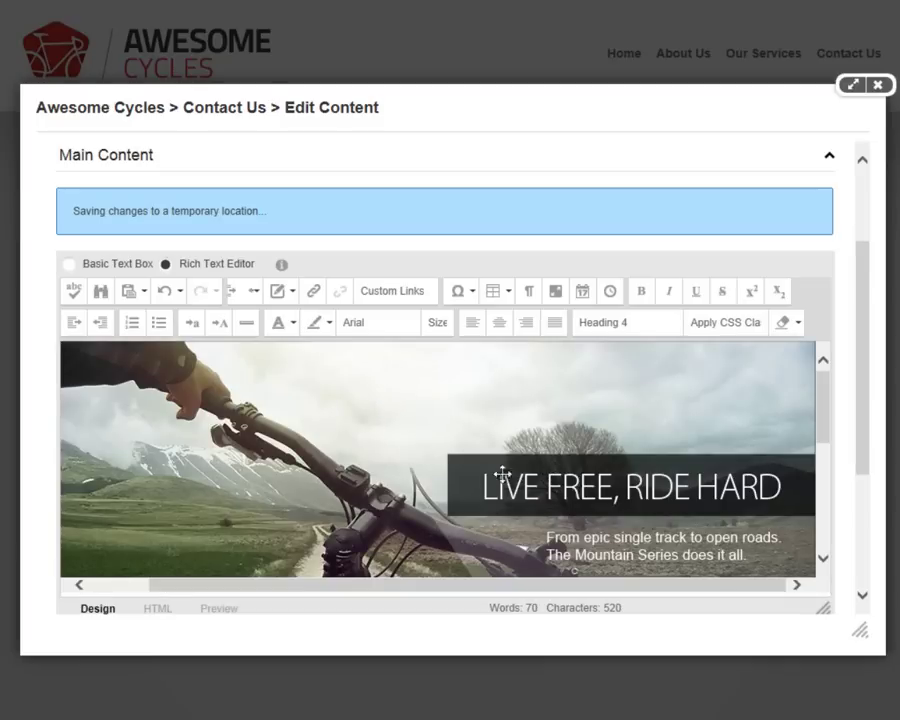
- Delete the full-size banner image from the main content
scroll(541, 479, down, 1)
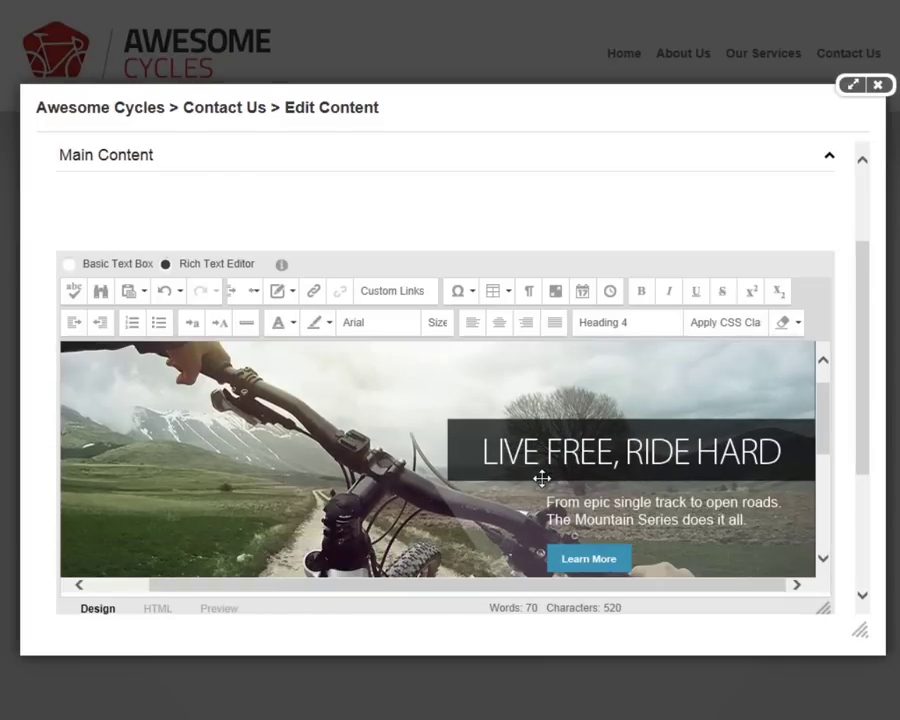
scroll(541, 479, up, 1)
click(263, 458)
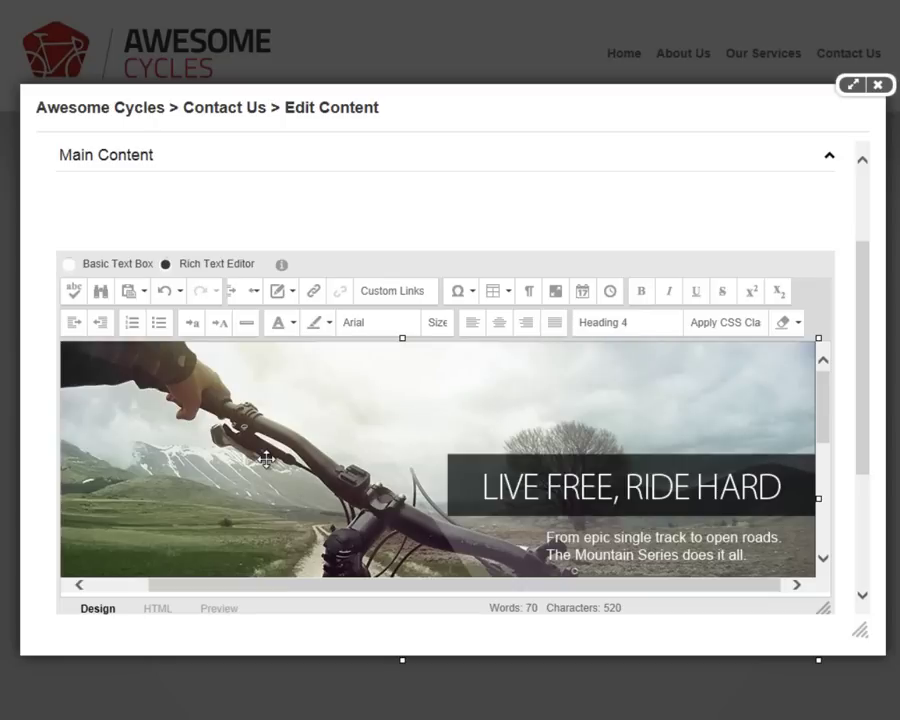
key(Delete)
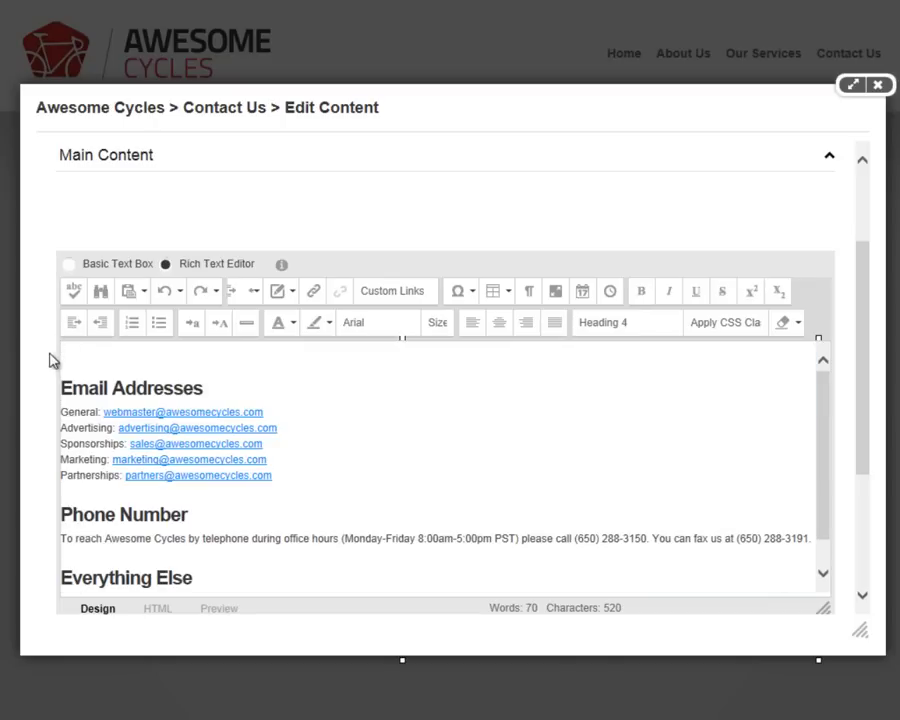
- Open Banner3.jpg from the Images folder of the Image Manager in the Image Editor
click(256, 291)
click(275, 321)
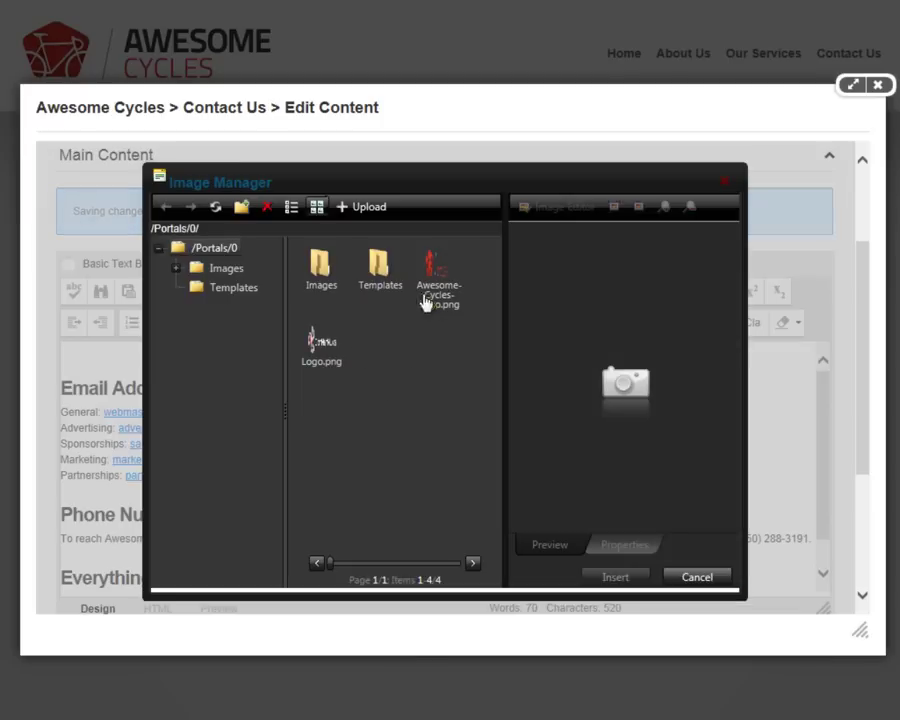
click(215, 269)
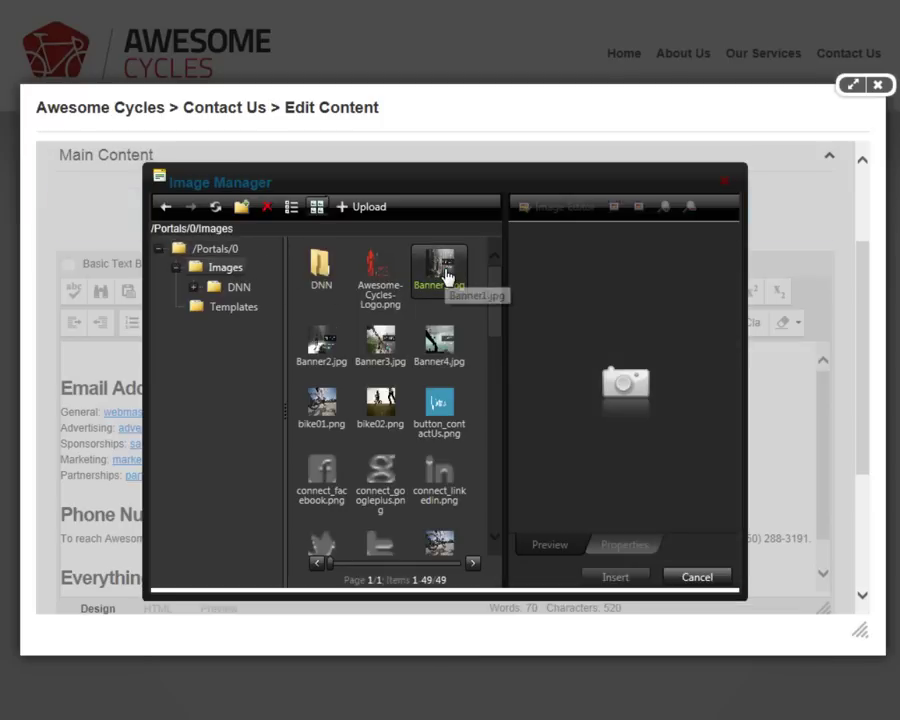
click(380, 342)
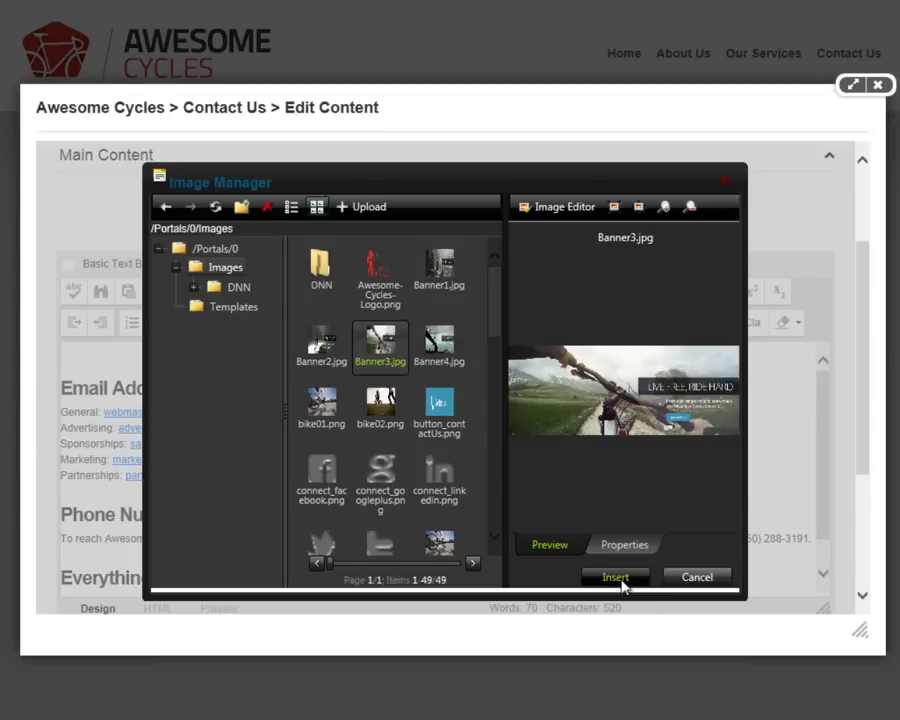
click(577, 212)
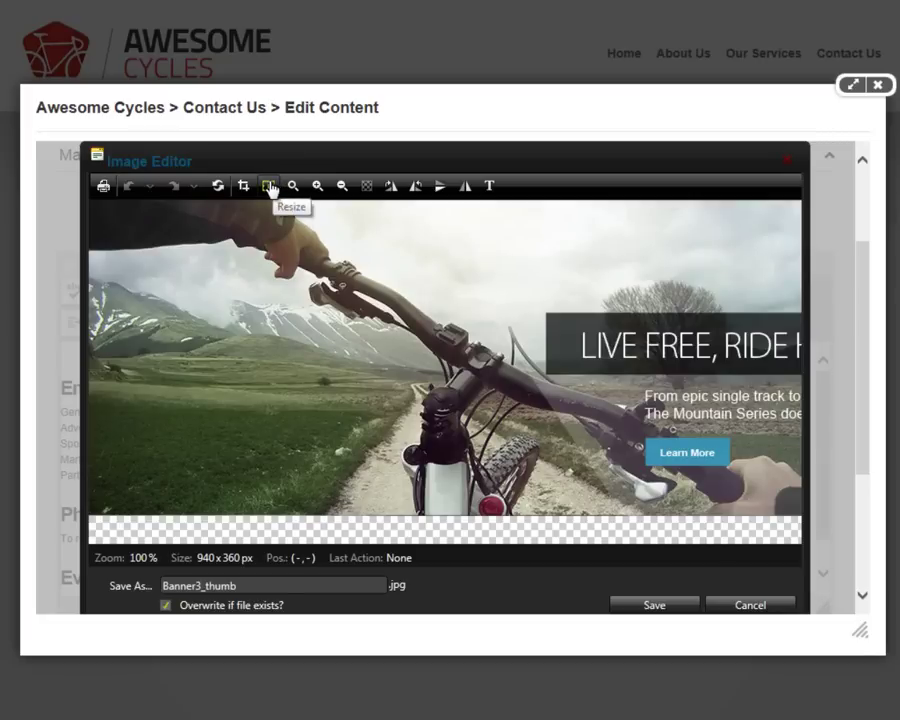
- Resize the banner image to a width of 150 px with its proportions kept, and close the resize settings
click(270, 188)
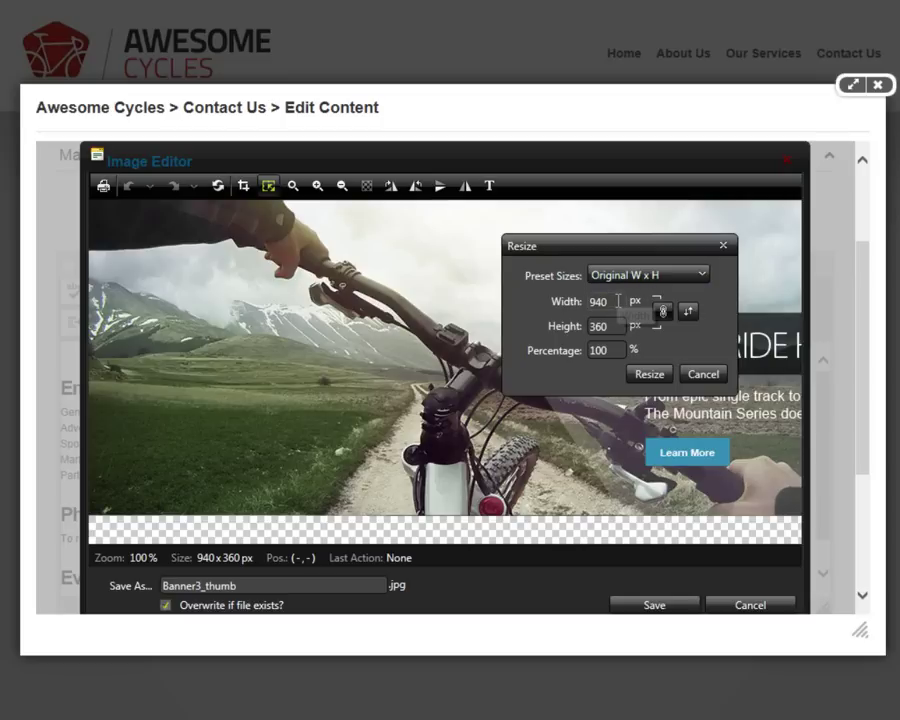
drag(618, 301, 572, 301)
text(150)
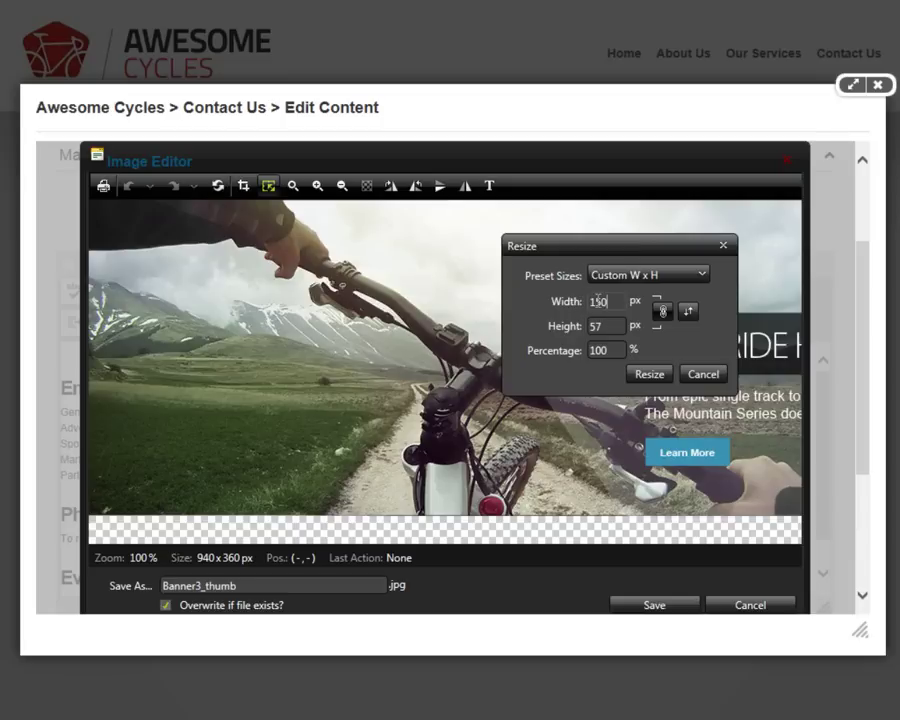
double_click(598, 301)
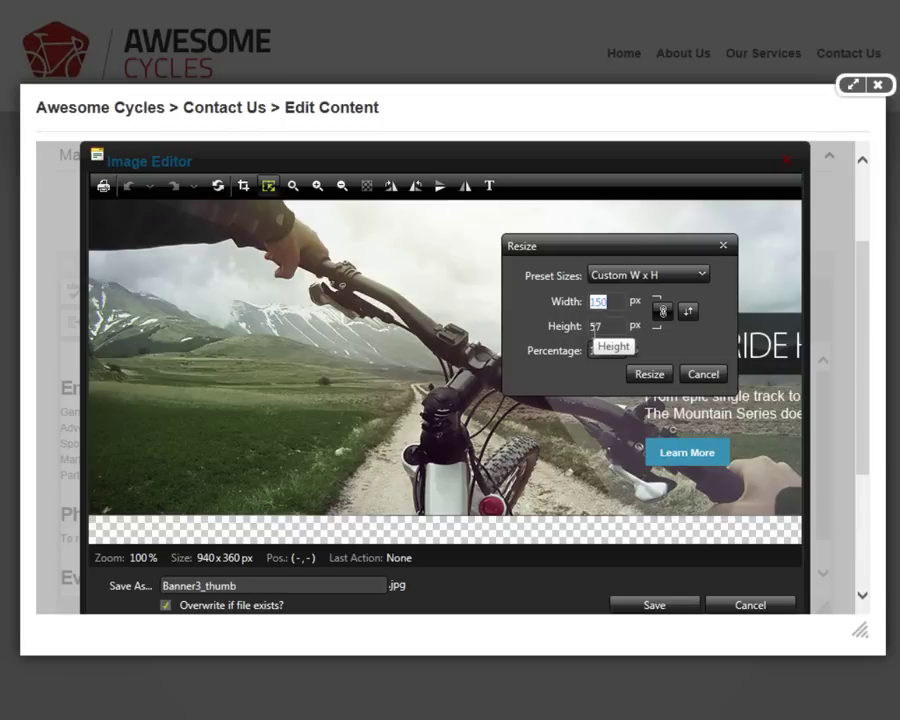
click(648, 374)
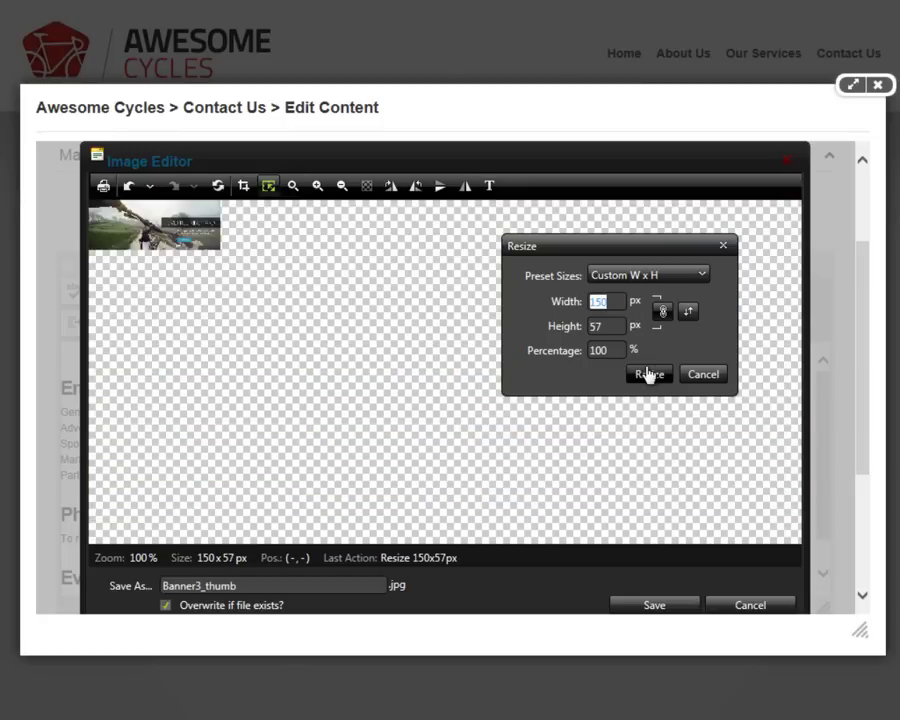
click(723, 246)
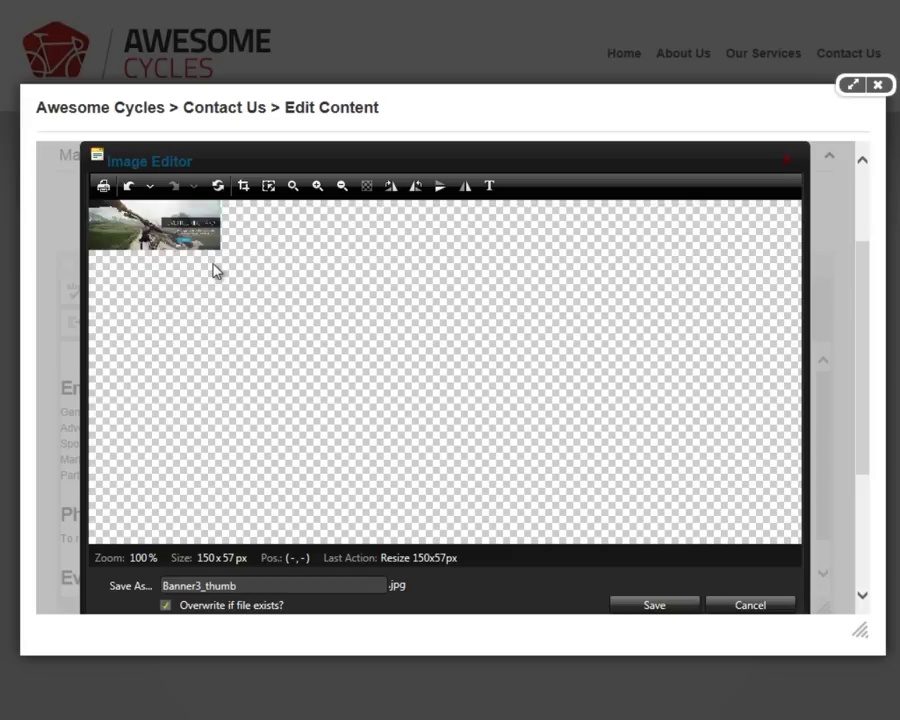
- Save the resized banner as a new image file named Banner3_thumb
click(249, 586)
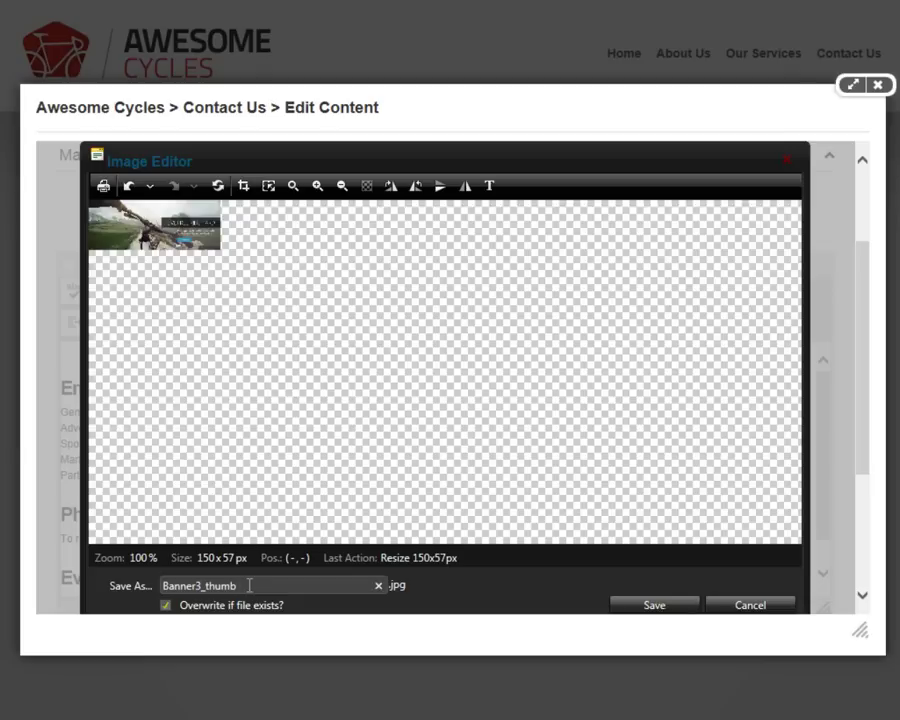
drag(249, 586, 210, 582)
click(277, 585)
click(683, 606)
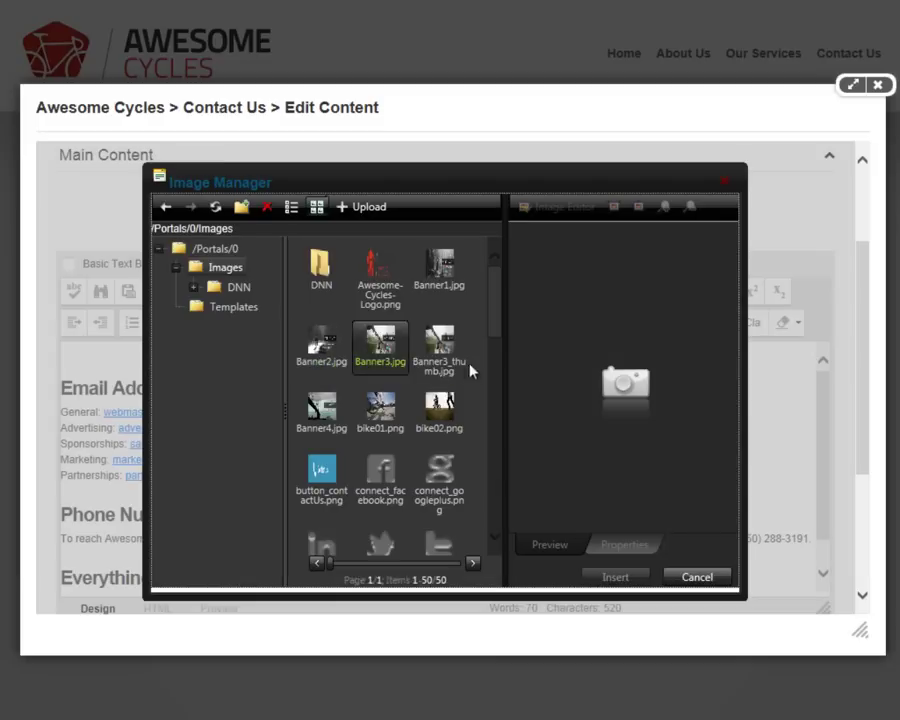
- Select Banner3_thumb.jpg in the Images folder and set its alt text to "Bicycle Graphic"
click(429, 355)
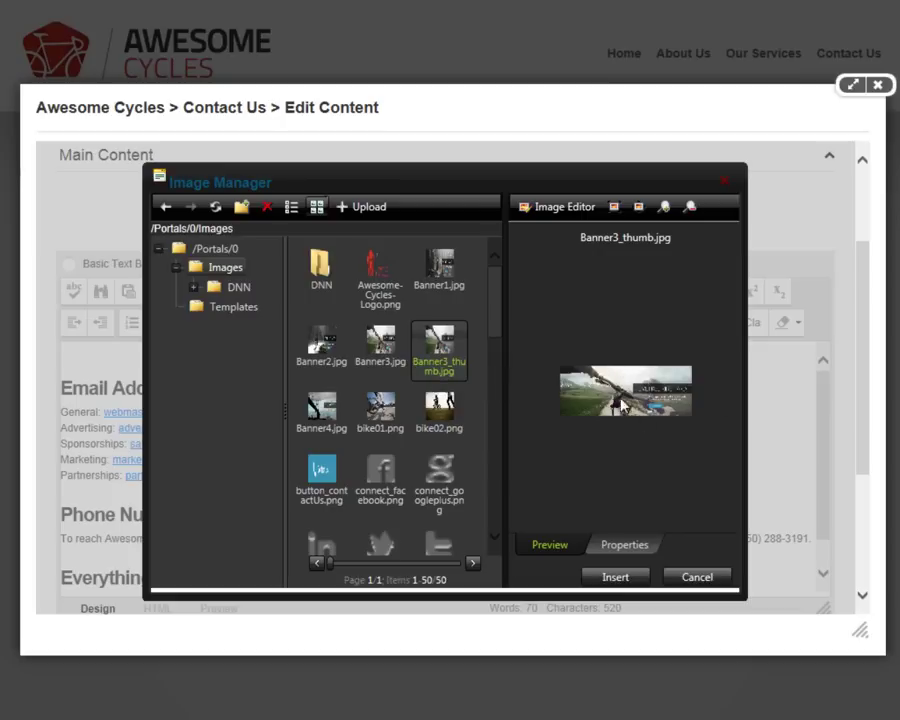
click(628, 545)
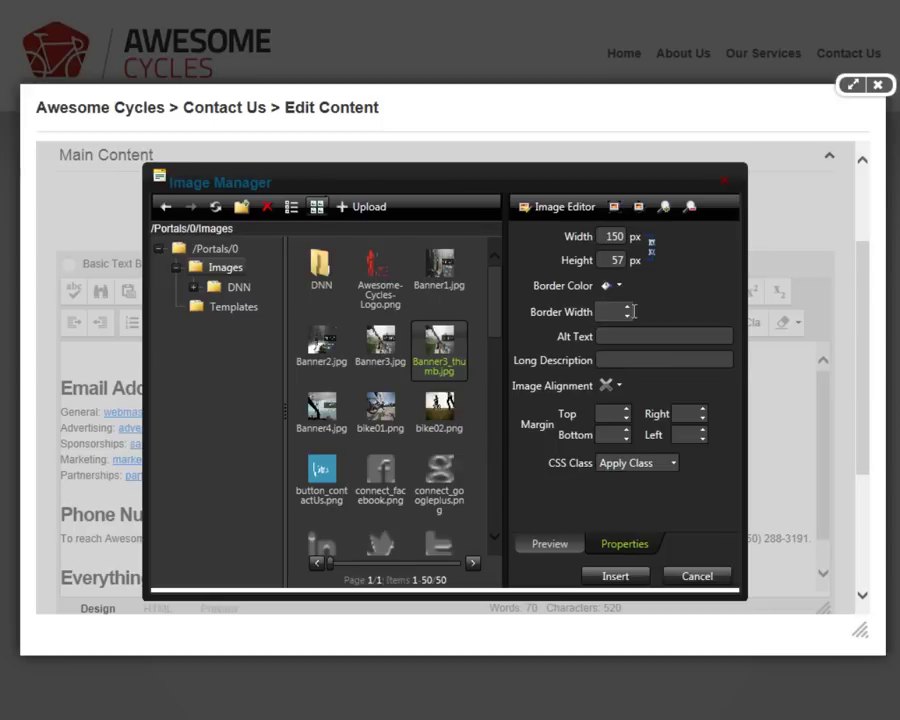
click(622, 338)
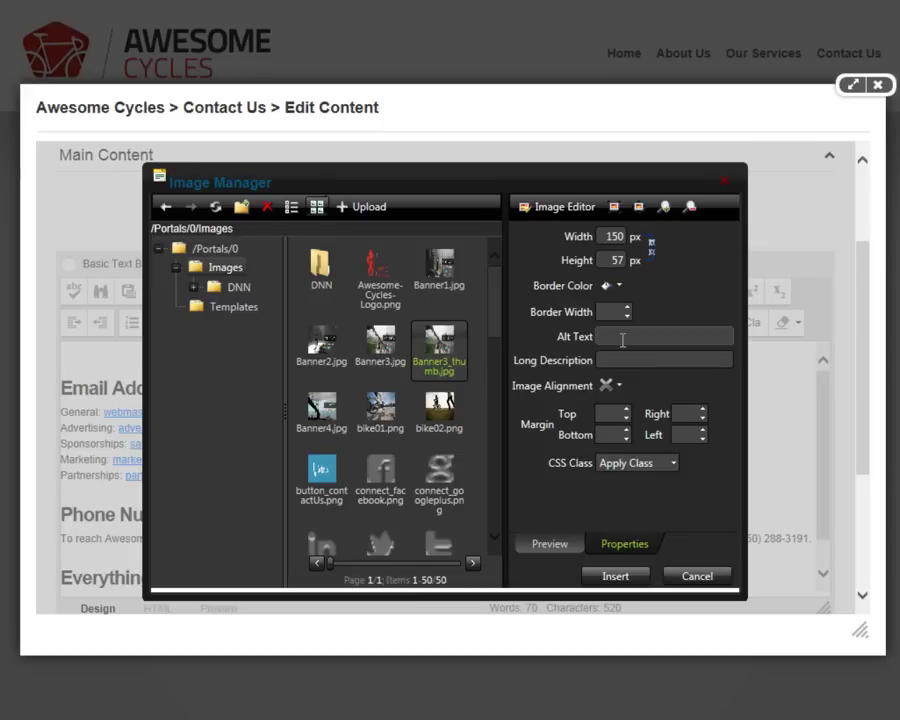
text(Bicycle Graphic)
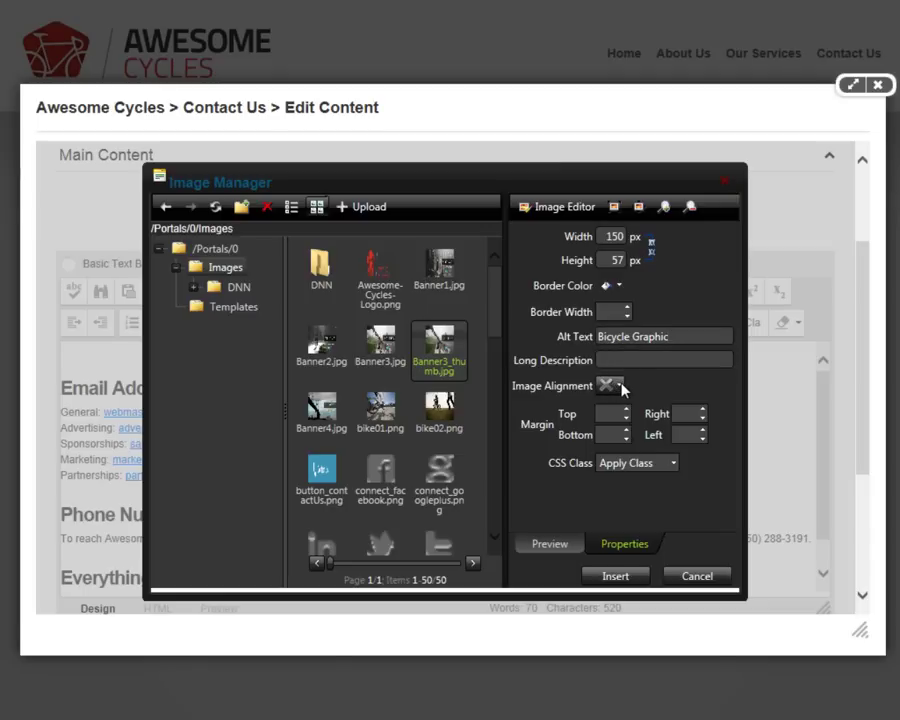
- Keep the image alignment unset and insert the banner thumbnail above the Email Addresses heading
click(620, 386)
click(629, 410)
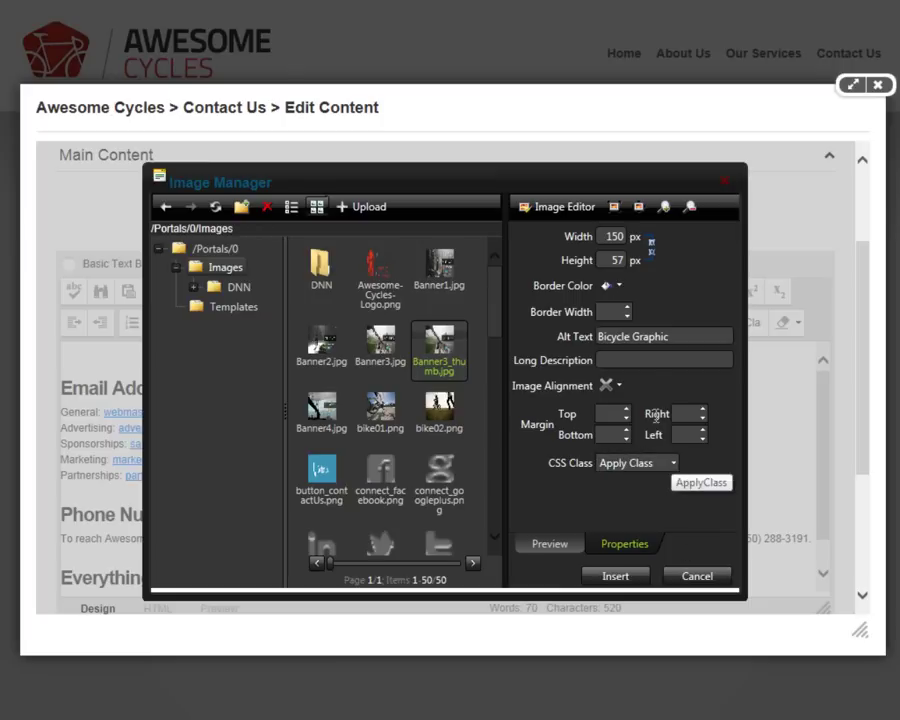
click(635, 579)
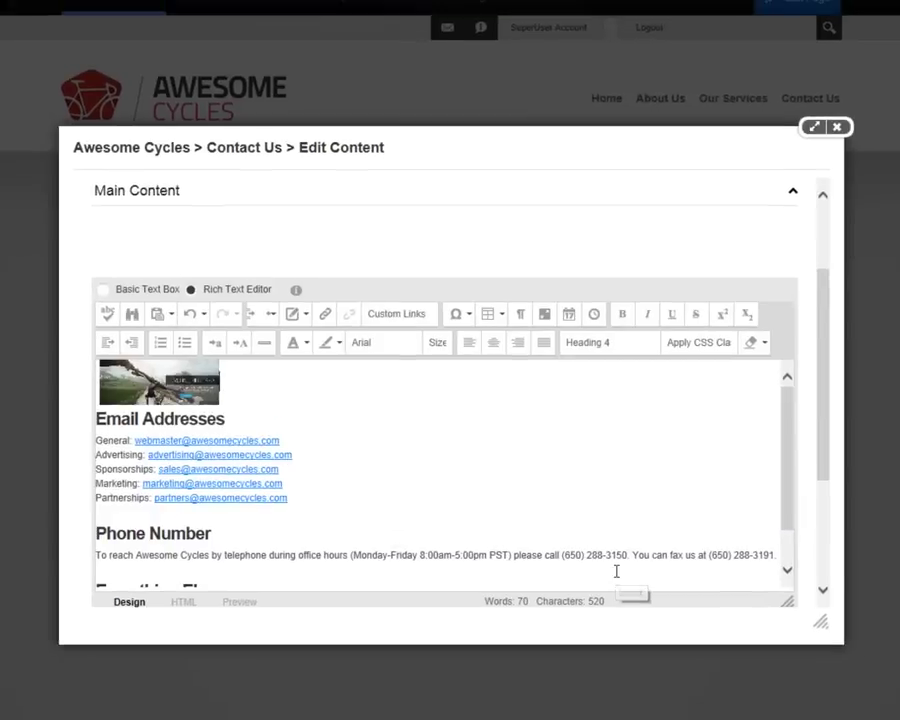
- Save the edited main content of the Reach Us module with the banner thumbnail in place
click(188, 400)
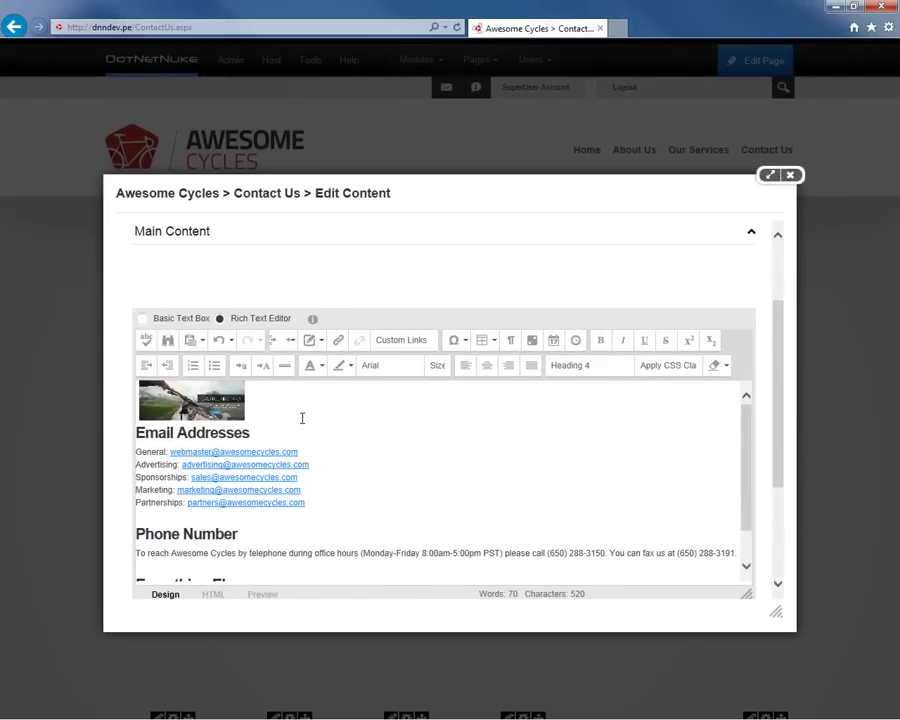
scroll(301, 418, down, 3)
scroll(124, 580, down, 3)
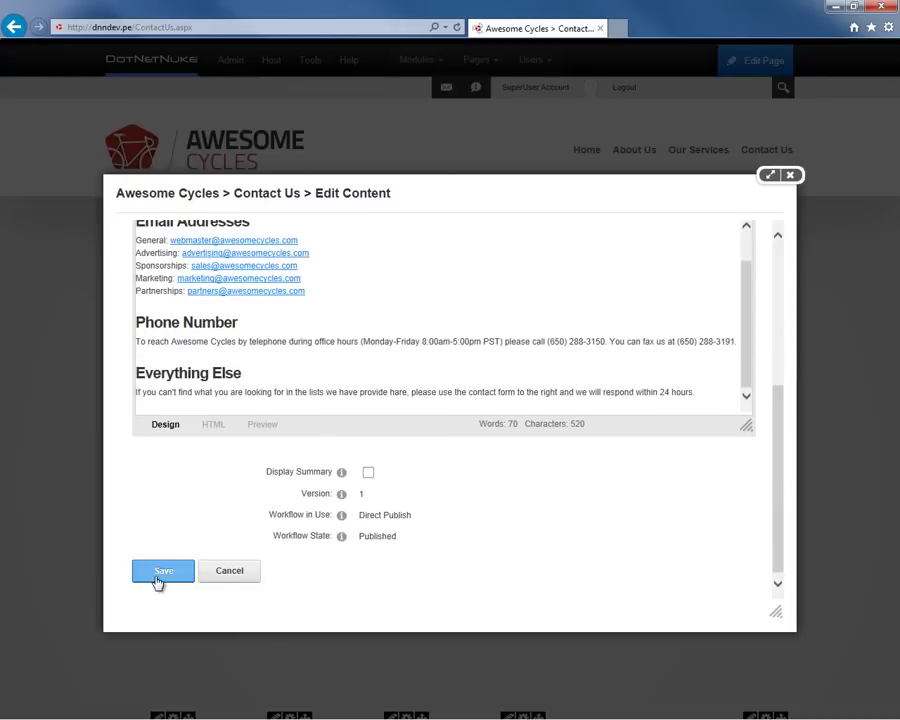
click(165, 572)
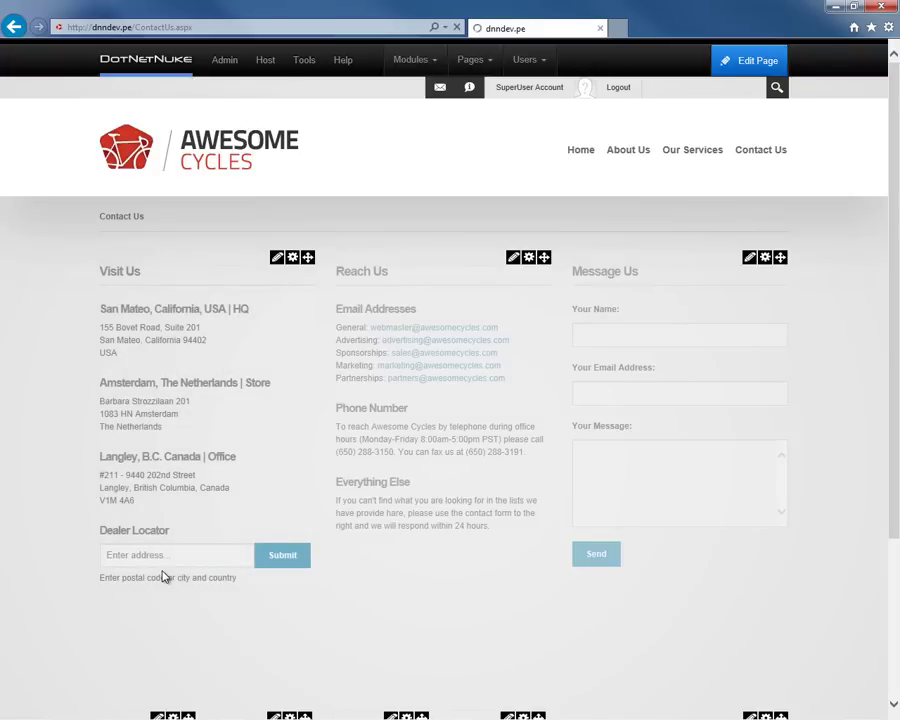